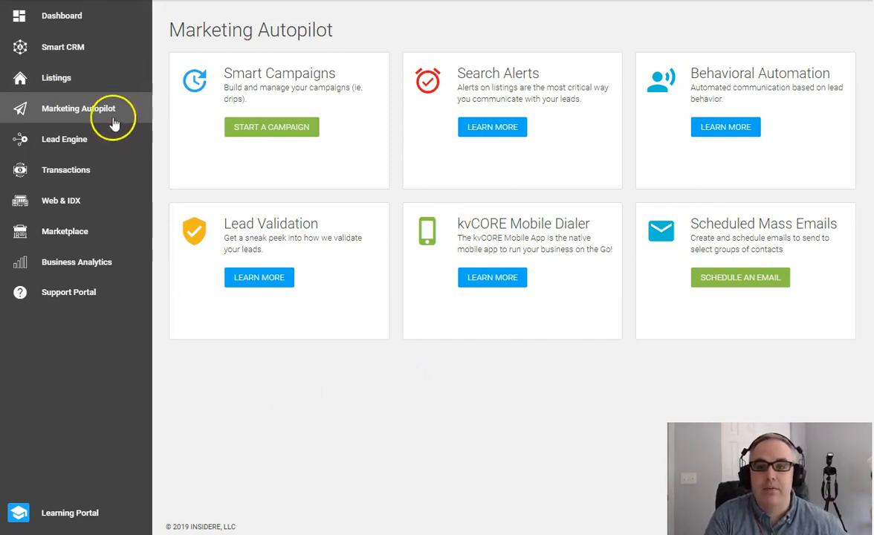
# Open the Kunversion Default - Seller campaign from the Smart Campaigns library in Marketing Autopilot.
pyautogui.click(78, 111)
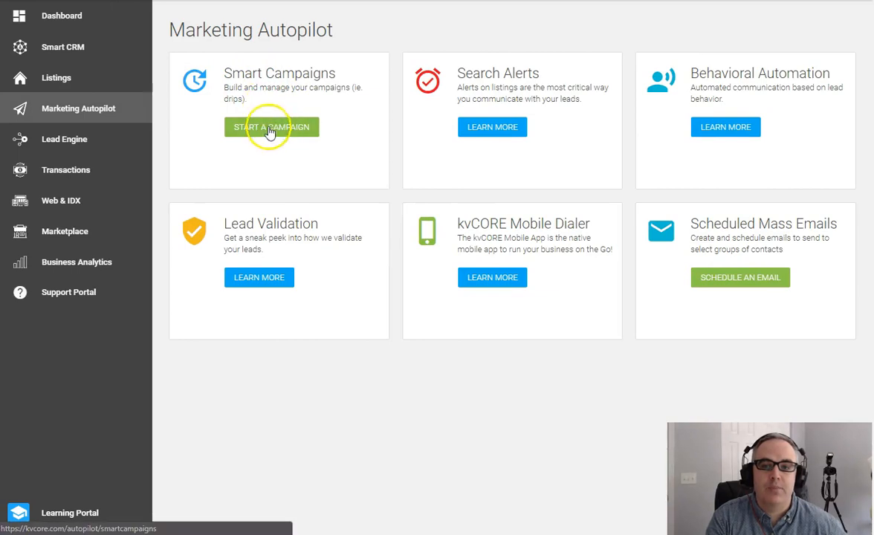
pyautogui.click(269, 132)
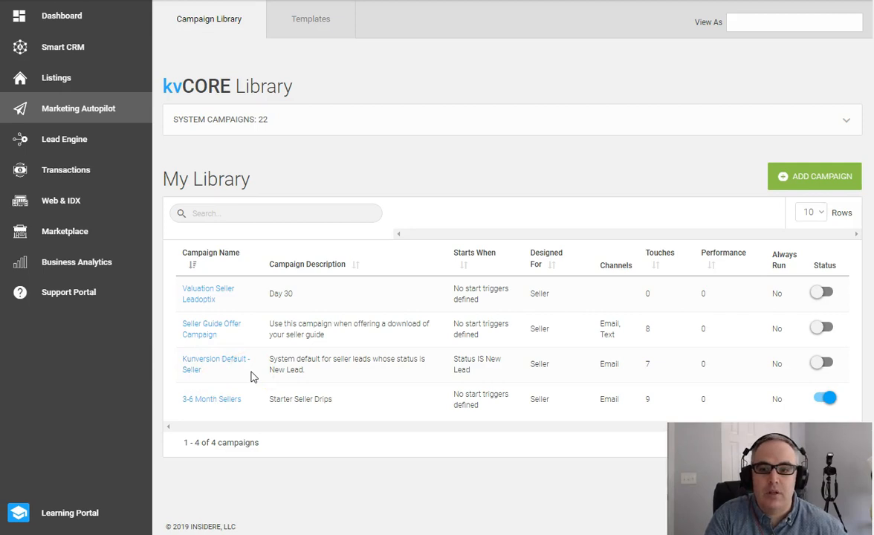
pyautogui.click(200, 364)
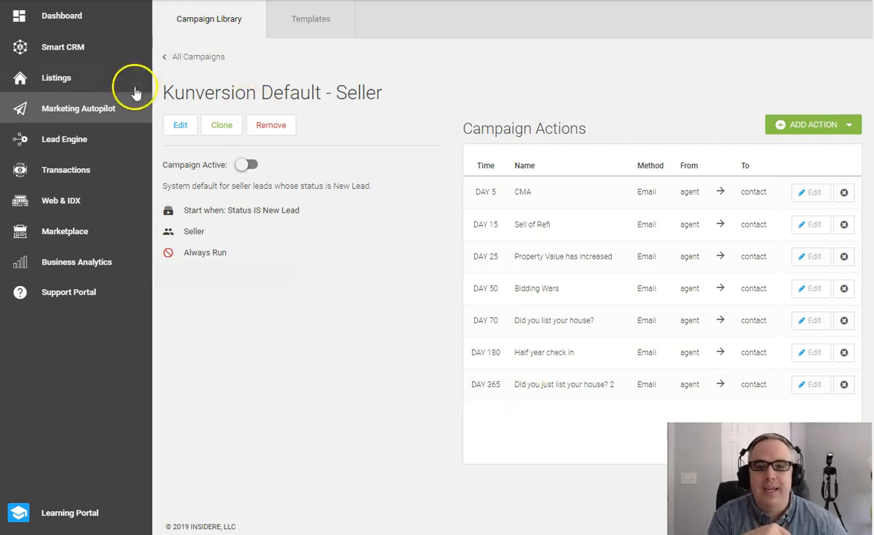
pyautogui.click(208, 93)
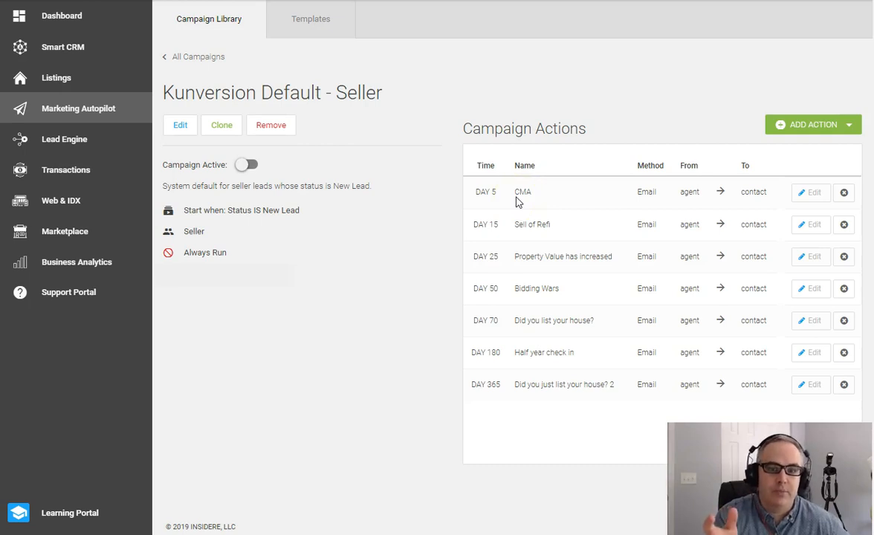
# View the email template used by the campaign's CMA action, leaving the action as it is.
pyautogui.click(801, 193)
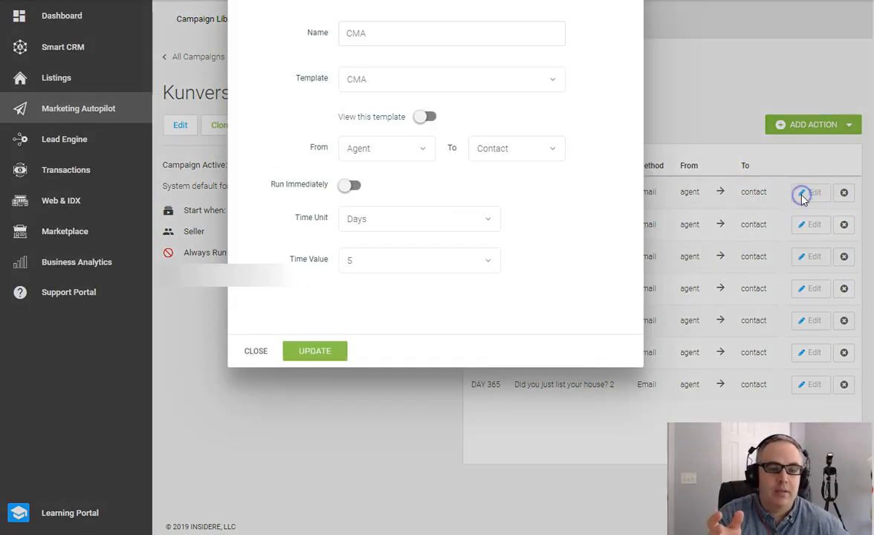
pyautogui.click(425, 118)
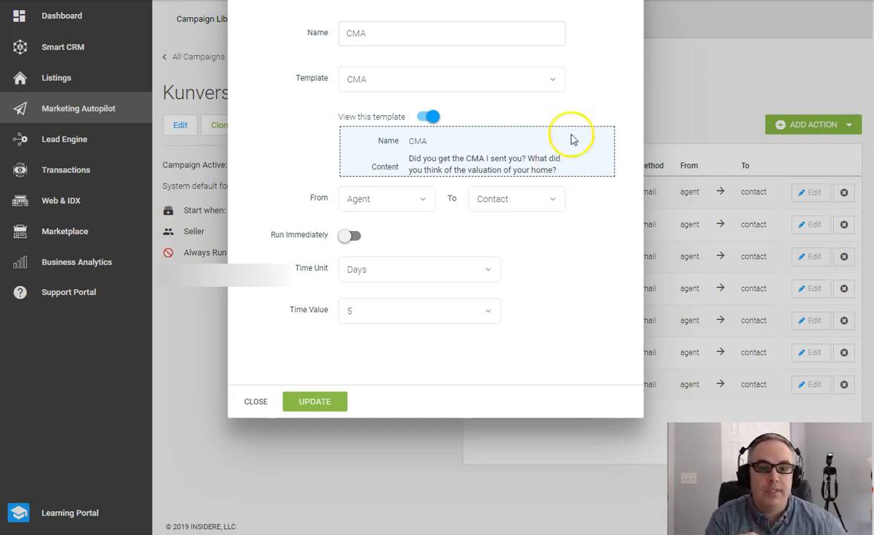
pyautogui.click(256, 402)
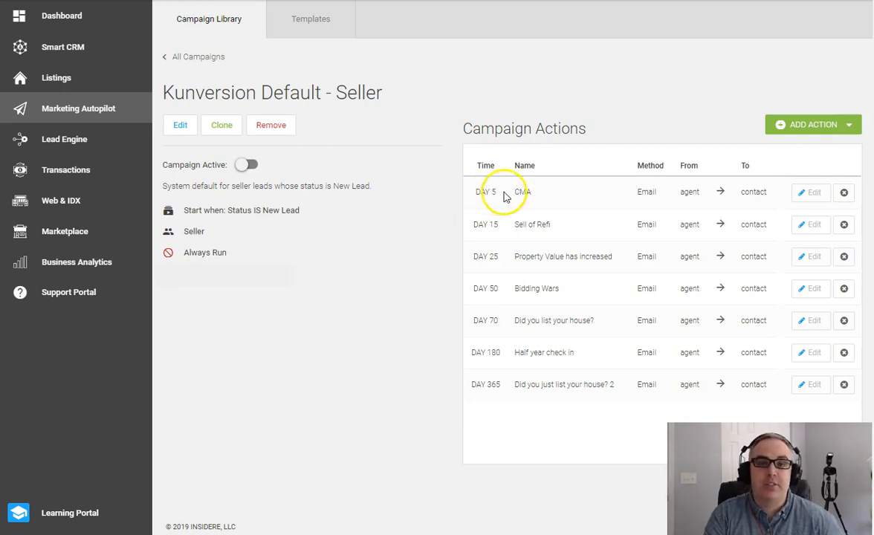
# Reopen the CMA action and set its delay to 30 minutes.
pyautogui.click(802, 193)
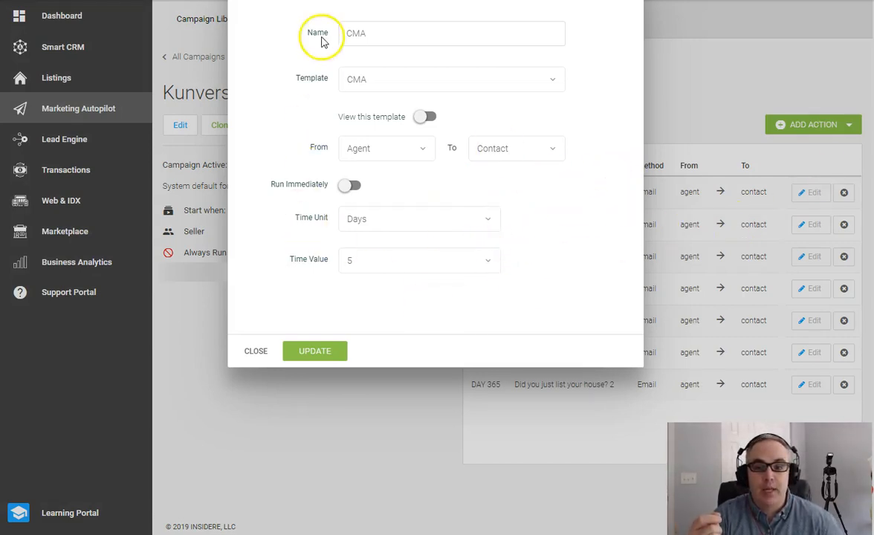
pyautogui.click(363, 261)
pyautogui.click(354, 288)
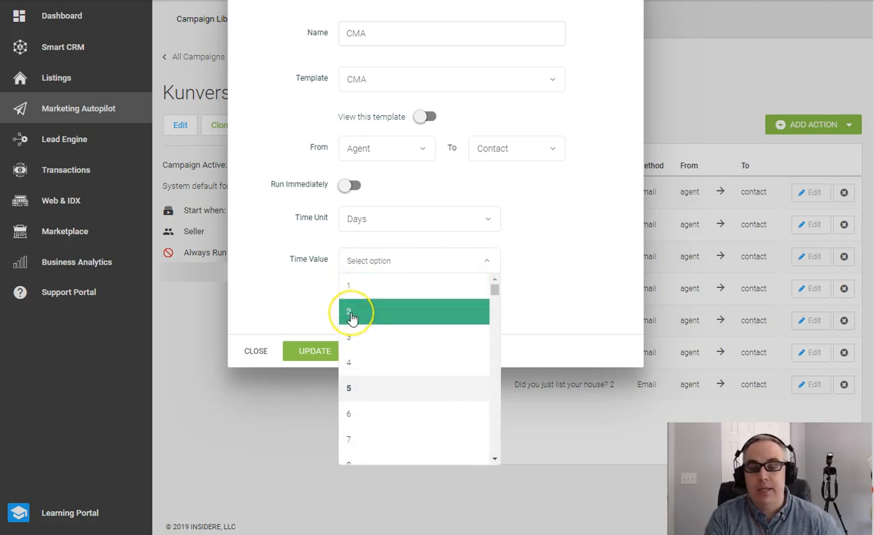
pyautogui.click(306, 305)
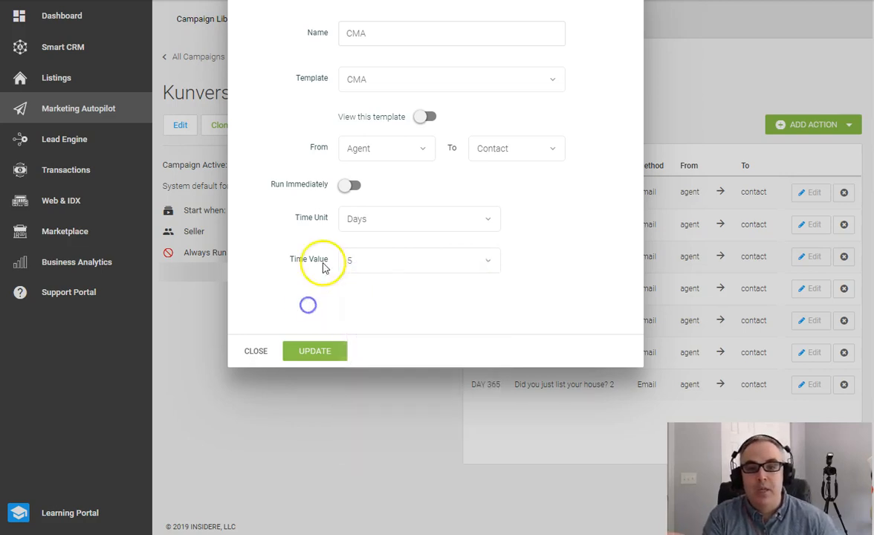
pyautogui.click(369, 218)
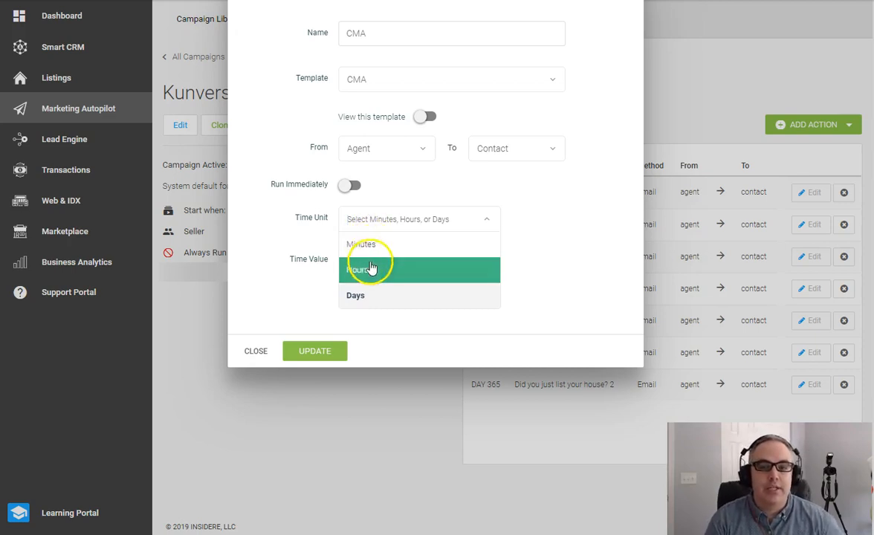
pyautogui.click(370, 245)
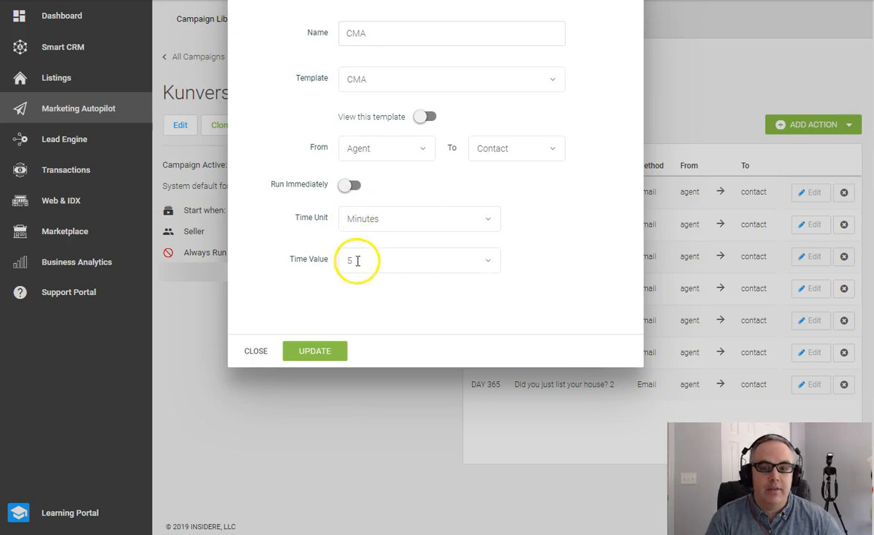
pyautogui.click(356, 260)
pyautogui.scroll(-8, 356, 428)
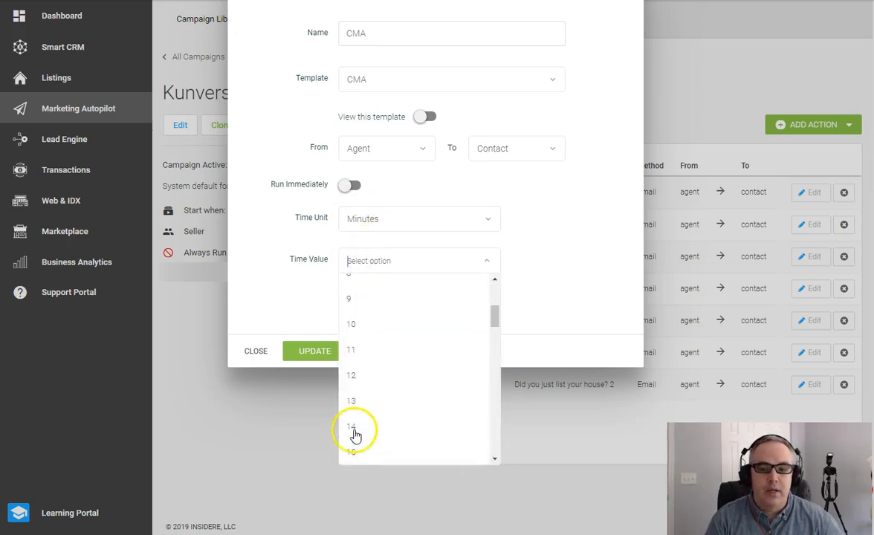
pyautogui.click(357, 452)
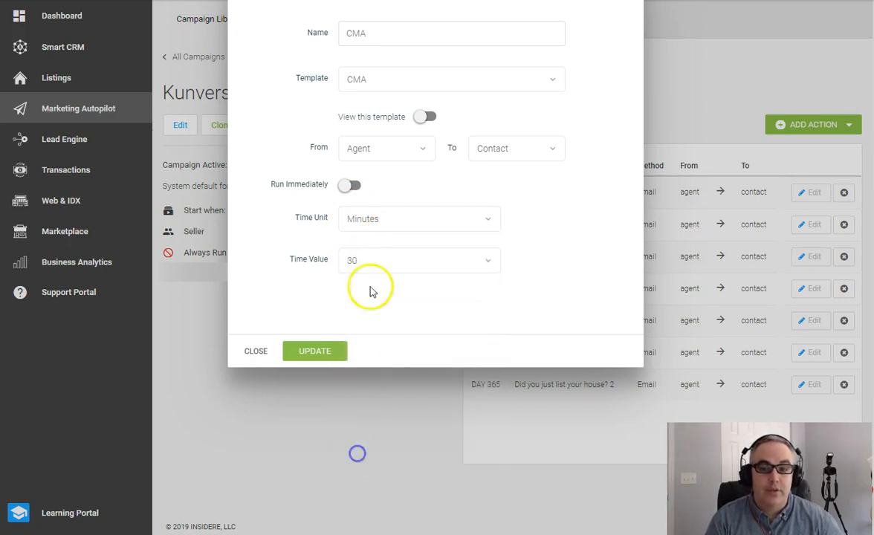
# Set the CMA action's delay to 1 hour, preview its template and close the action without updating.
pyautogui.click(378, 217)
pyautogui.click(372, 269)
pyautogui.click(371, 266)
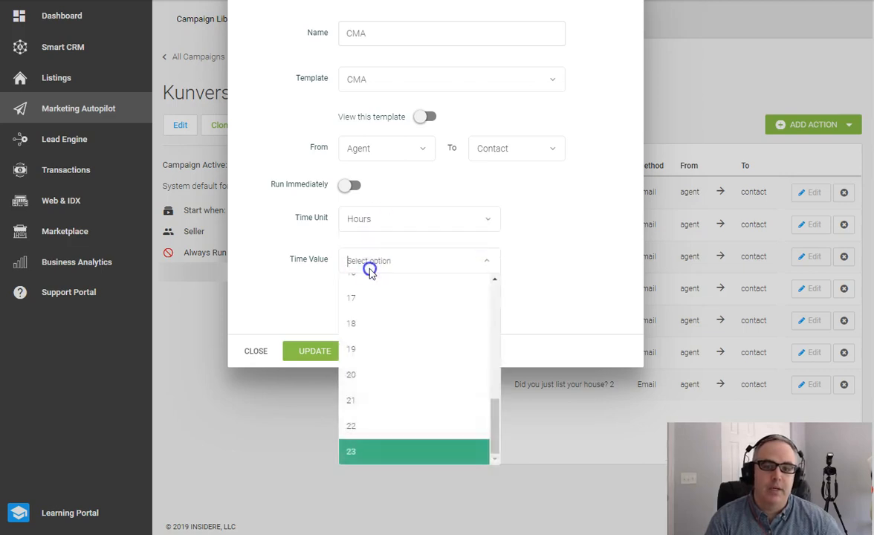
pyautogui.scroll(6, 379, 324)
pyautogui.click(370, 293)
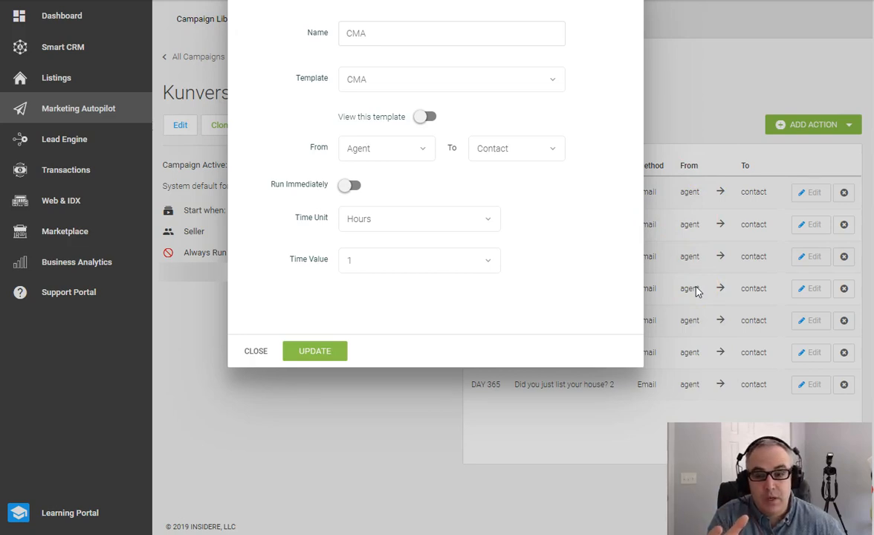
pyautogui.click(422, 117)
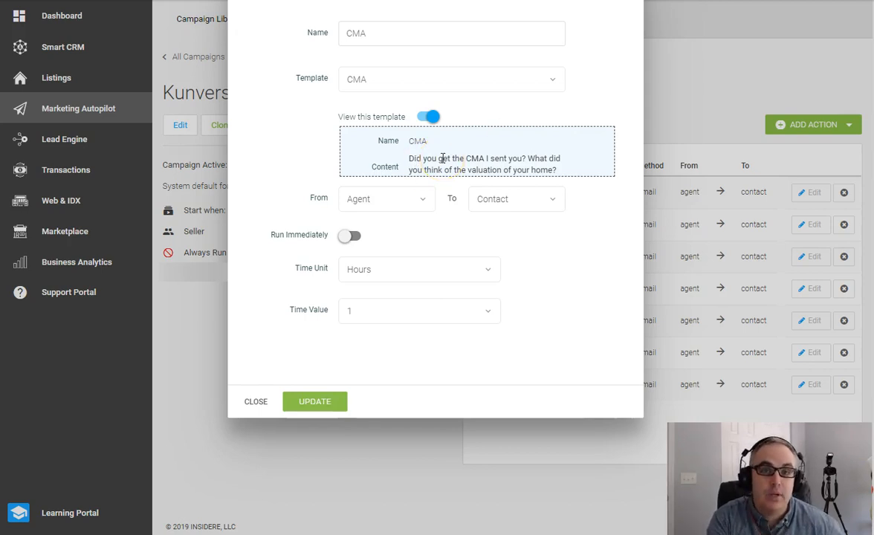
pyautogui.click(259, 401)
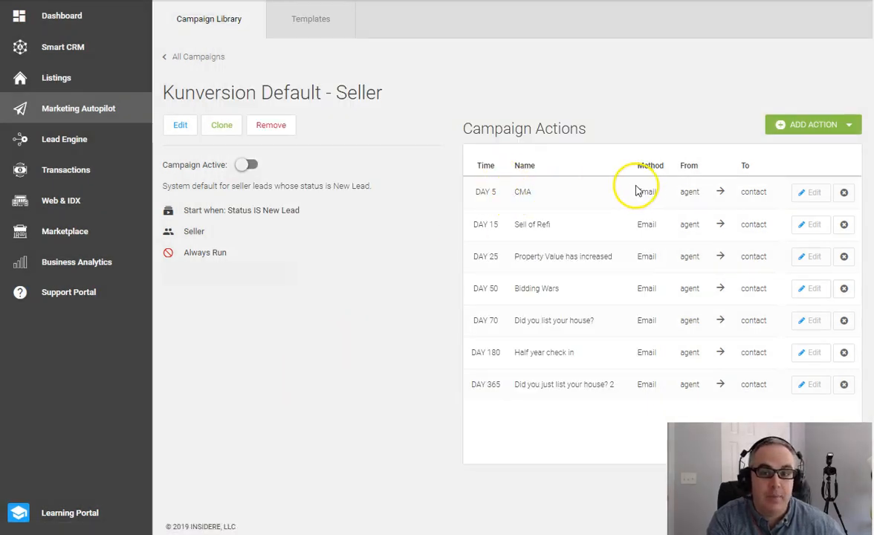
# Open the campaign templates and look through the text message and email template lists.
pyautogui.click(306, 25)
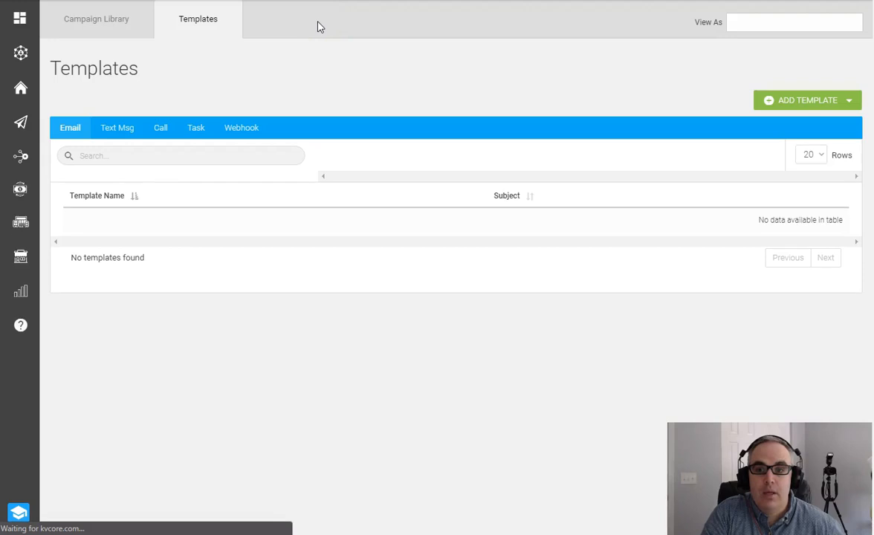
pyautogui.moveTo(126, 93)
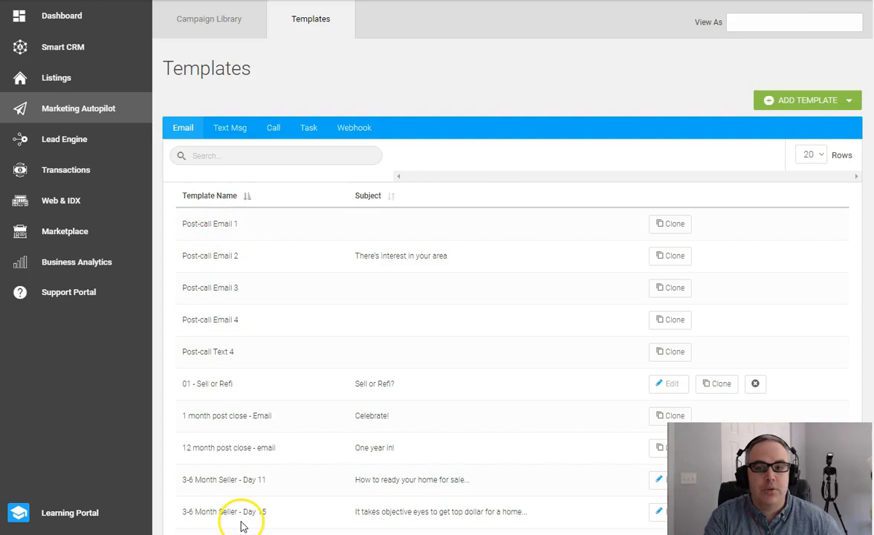
pyautogui.click(232, 129)
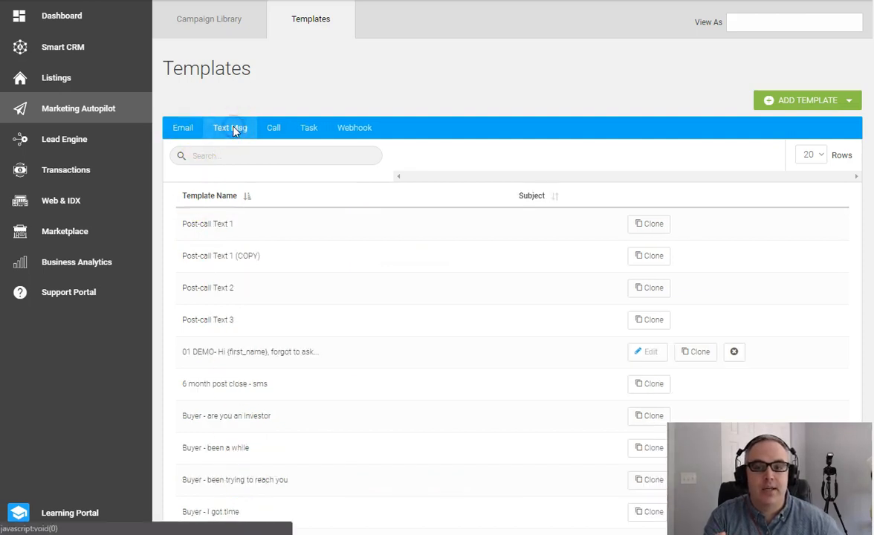
pyautogui.click(179, 132)
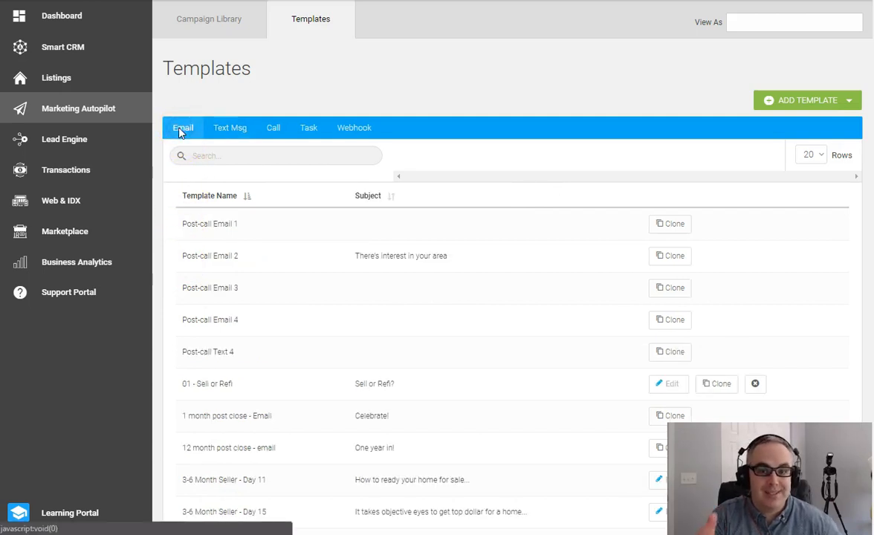
# Search the email templates for "cma" and start a clone of the CMA template.
pyautogui.click(204, 154)
pyautogui.write('cma')
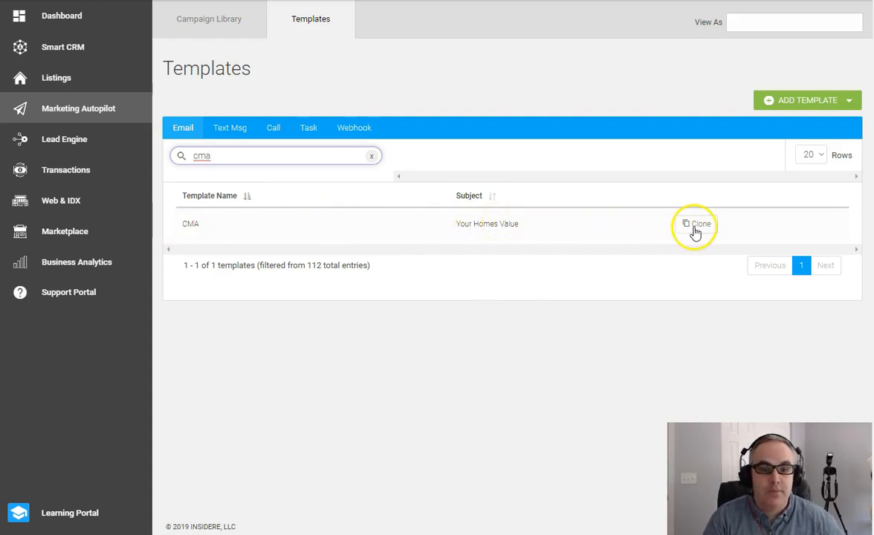
pyautogui.click(694, 231)
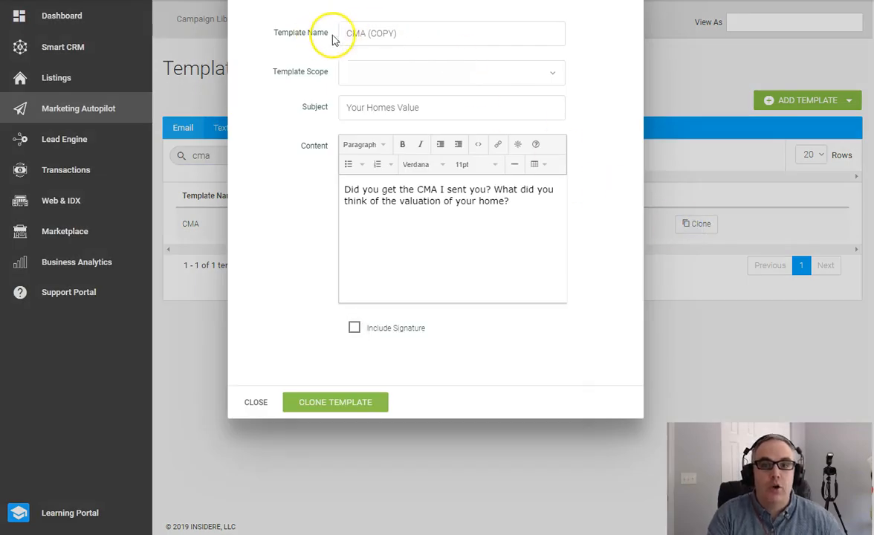
# Name the cloned template "01 - CMA".
pyautogui.click(365, 33)
pyautogui.moveTo(364, 33); pyautogui.dragTo(427, 30)
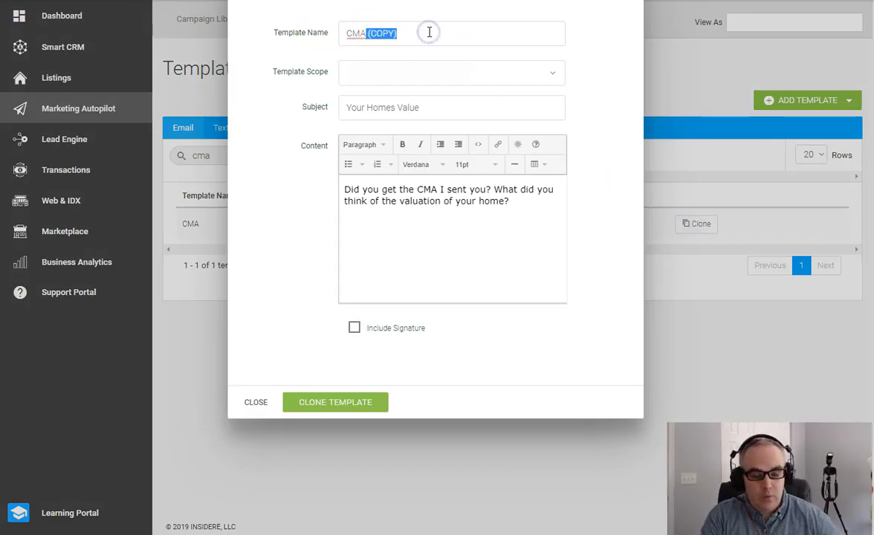
pyautogui.press('BackSpace')
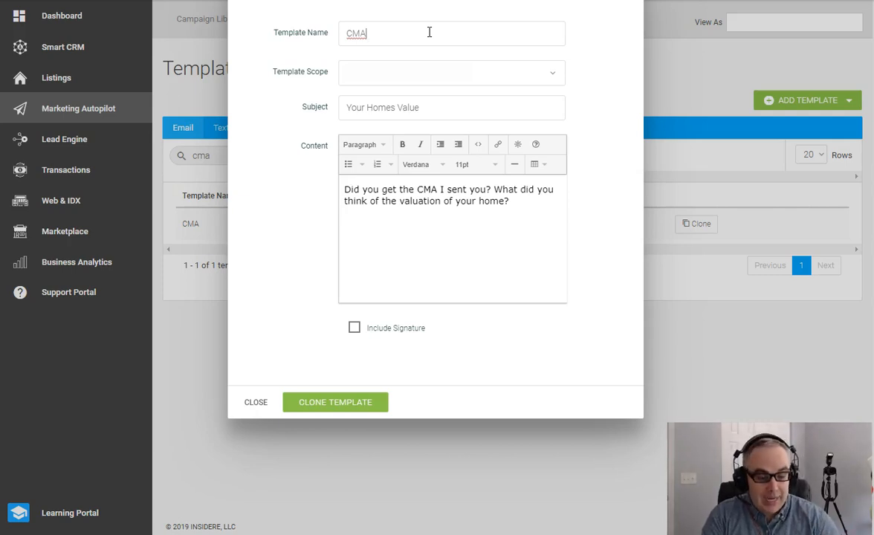
pyautogui.press('Left')
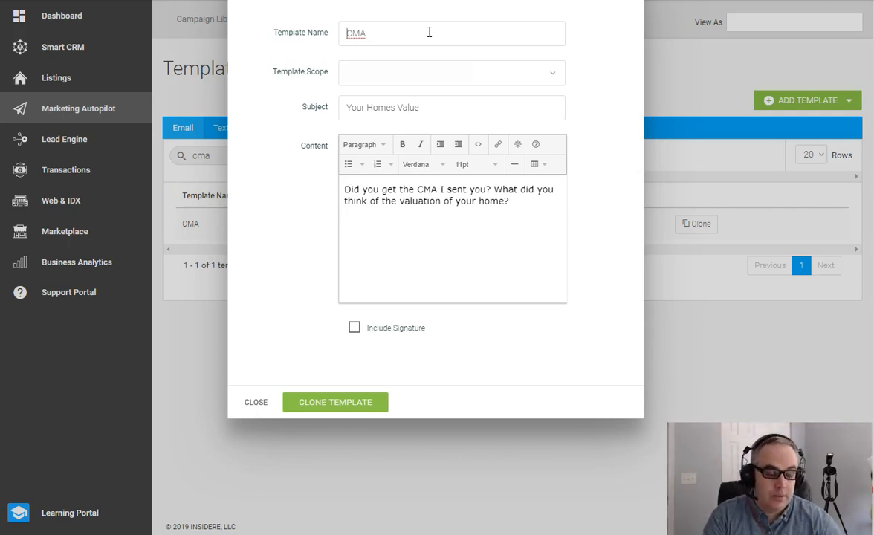
pyautogui.write('01 -')
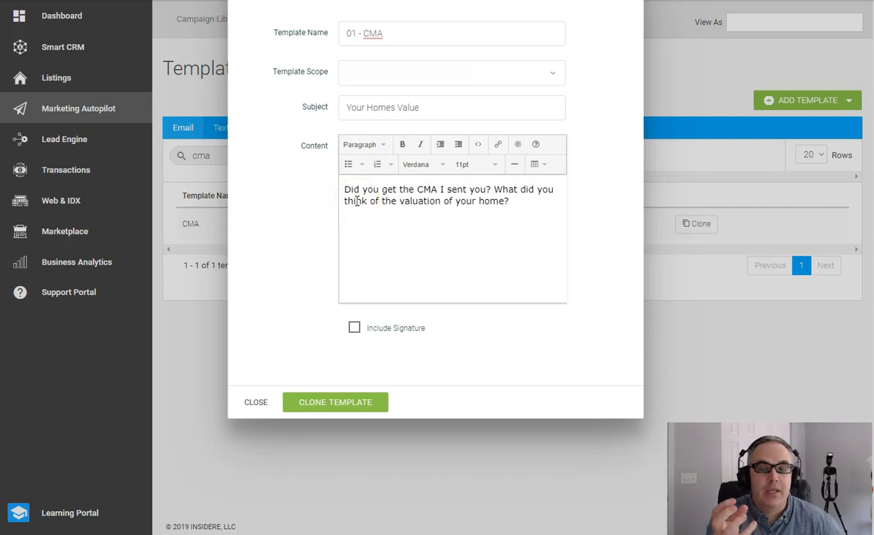
# Replace the content's first sentence with "What did you think about the automated home valuation?".
pyautogui.moveTo(345, 191); pyautogui.dragTo(491, 189)
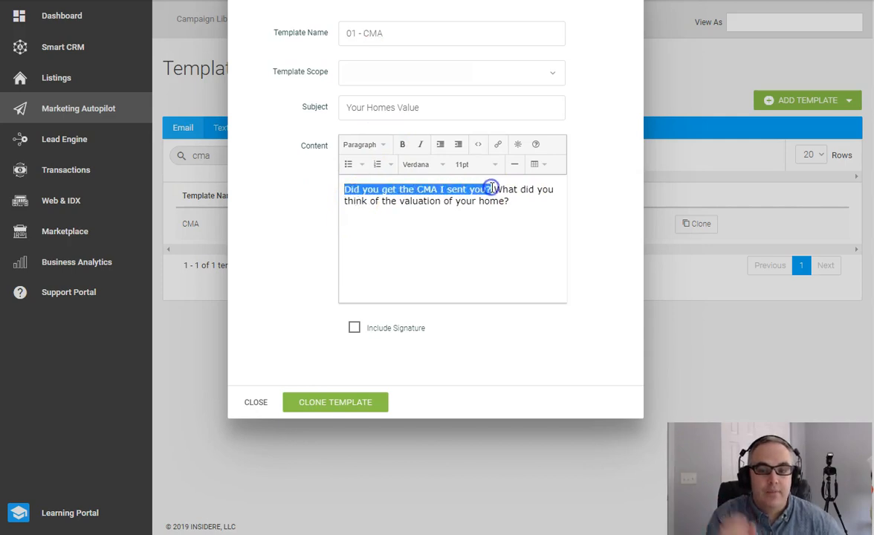
pyautogui.write('What did you think about the autommated')
pyautogui.press('BackSpace')
pyautogui.press('BackSpace')
pyautogui.press('BackSpace')
pyautogui.press('BackSpace')
pyautogui.press('BackSpace')
pyautogui.write('ated home valuation? ')
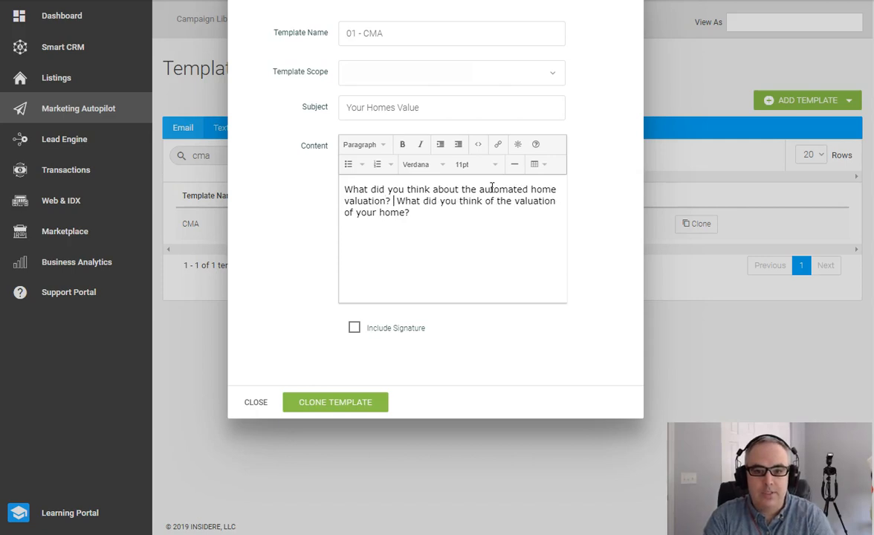
# Add the question "Do you think it was just right, too high, or too low?" after the first sentence.
pyautogui.write('Do you thing it')
pyautogui.press('BackSpace')
pyautogui.press('BackSpace')
pyautogui.press('BackSpace')
pyautogui.press('BackSpace')
pyautogui.write('k it was jsut')
pyautogui.press('BackSpace')
pyautogui.press('BackSpace')
pyautogui.press('BackSpace')
pyautogui.write('ust right, too high, or too low?')
# Add a new paragraph reading "Let me know what you think. I'd love to provide with a free customized valuation!".
pyautogui.press('Return')
pyautogui.write('Let me know what you think')
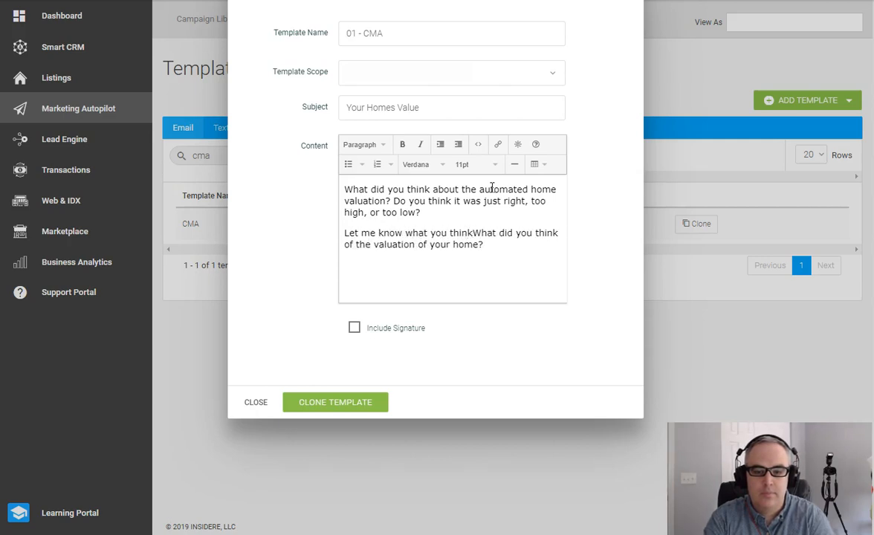
pyautogui.write(". I'd lov")
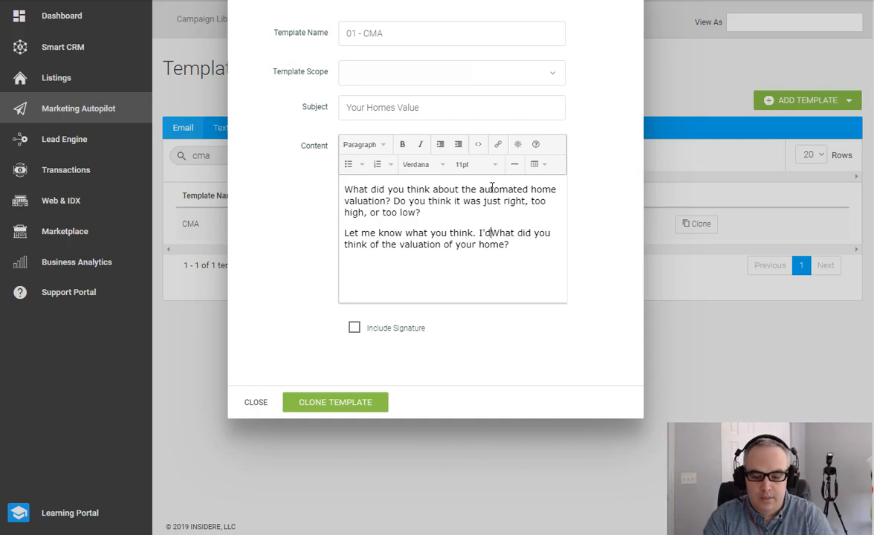
pyautogui.write('e to pro')
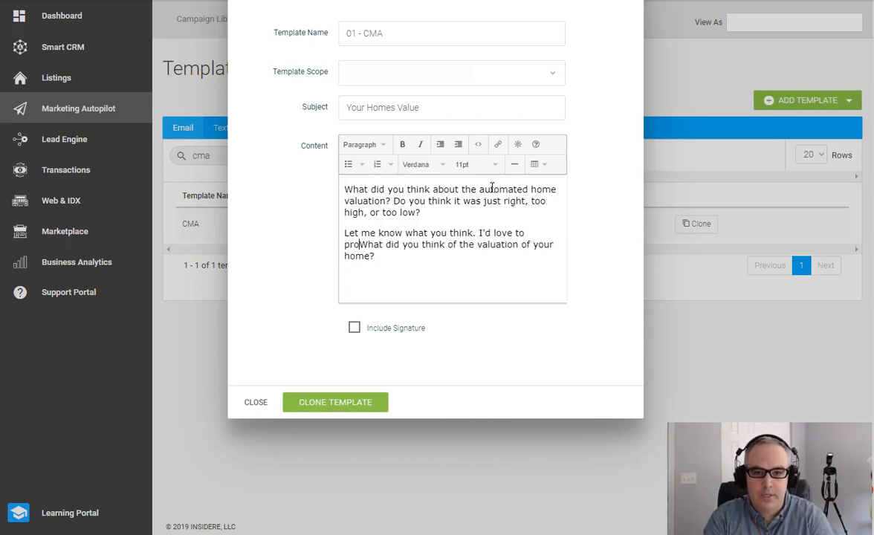
pyautogui.write('vide with a f')
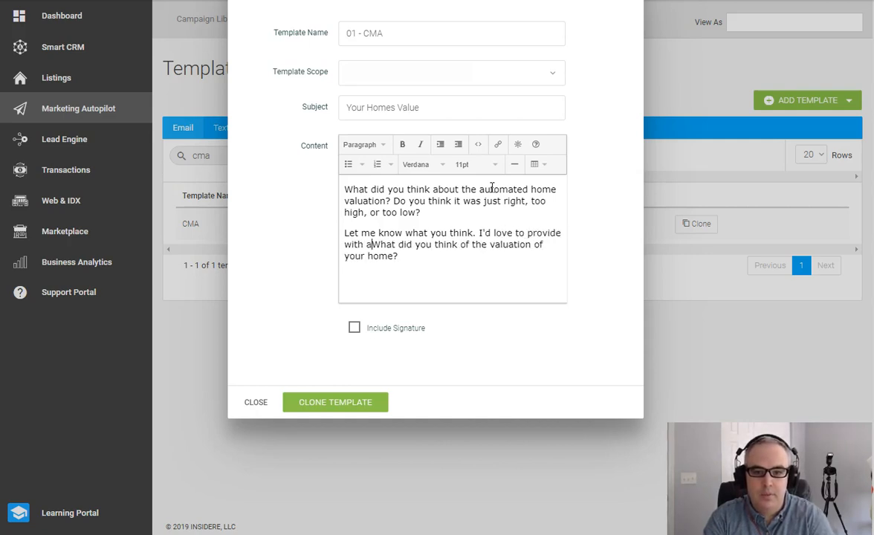
pyautogui.write('ree custom')
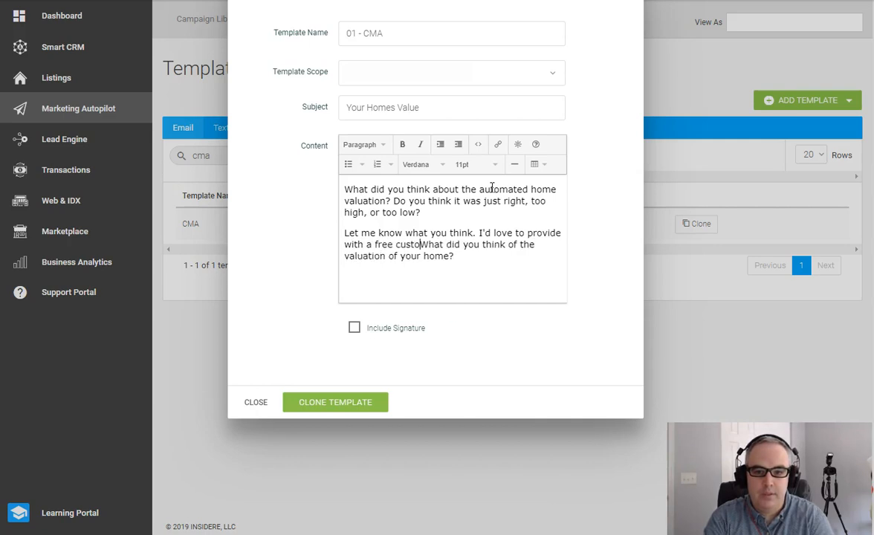
pyautogui.write('ized ')
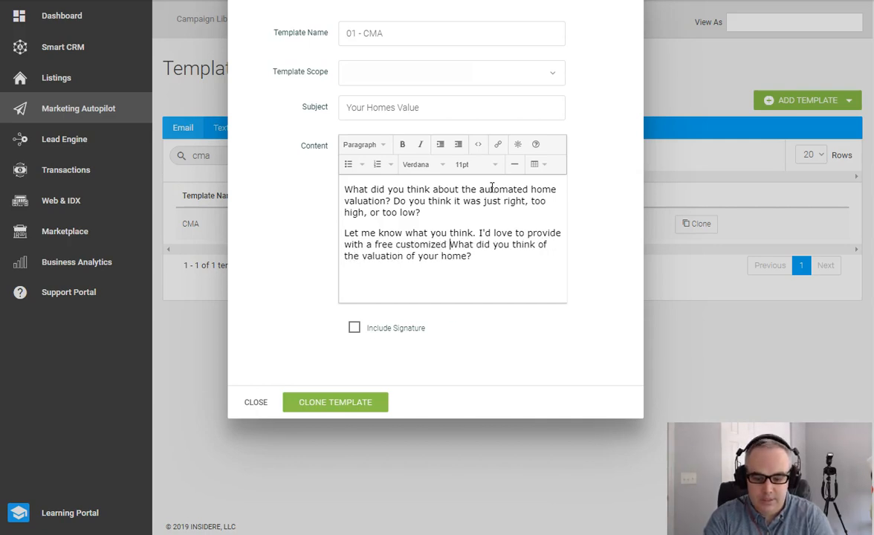
pyautogui.write('valuation')
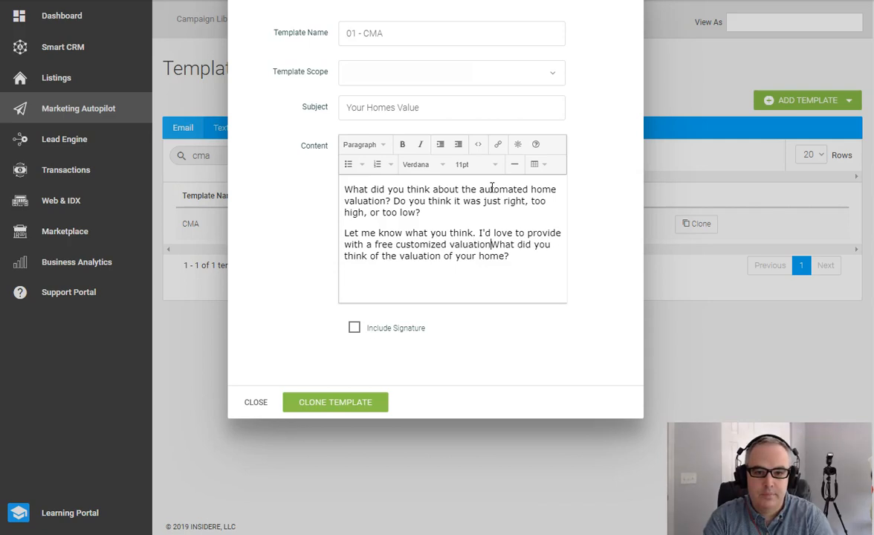
# Delete the leftover question "What did you think of the valuation of your home?" from the content and save the cloned template.
pyautogui.press('Delete')
pyautogui.press('Delete')
pyautogui.press('Delete')
pyautogui.press('Delete')
pyautogui.press('Delete')
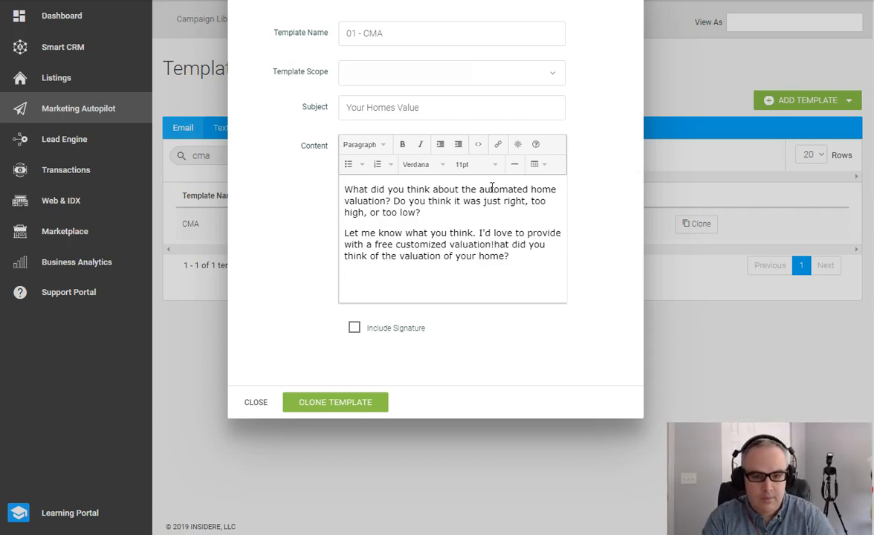
pyautogui.press('Delete')
pyautogui.press('Delete')
pyautogui.press('Delete')
pyautogui.press('Delete')
pyautogui.press('Delete')
pyautogui.press('Delete')
pyautogui.press('Delete')
pyautogui.press('Delete')
pyautogui.press('Delete')
pyautogui.press('Delete')
pyautogui.press('Delete')
pyautogui.press('Delete')
pyautogui.press('Delete')
pyautogui.press('Delete')
pyautogui.press('Delete')
pyautogui.press('Delete')
pyautogui.press('Delete')
pyautogui.press('Delete')
pyautogui.press('Delete')
pyautogui.press('Delete')
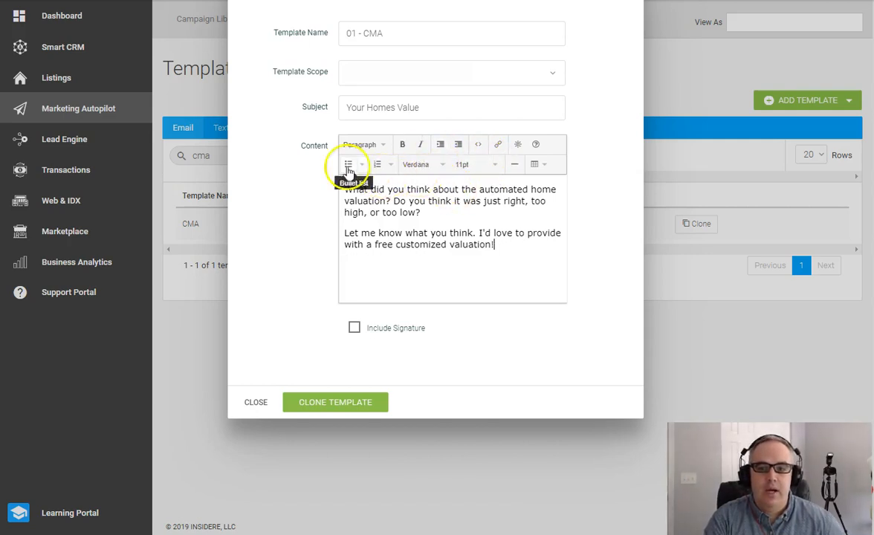
pyautogui.click(320, 403)
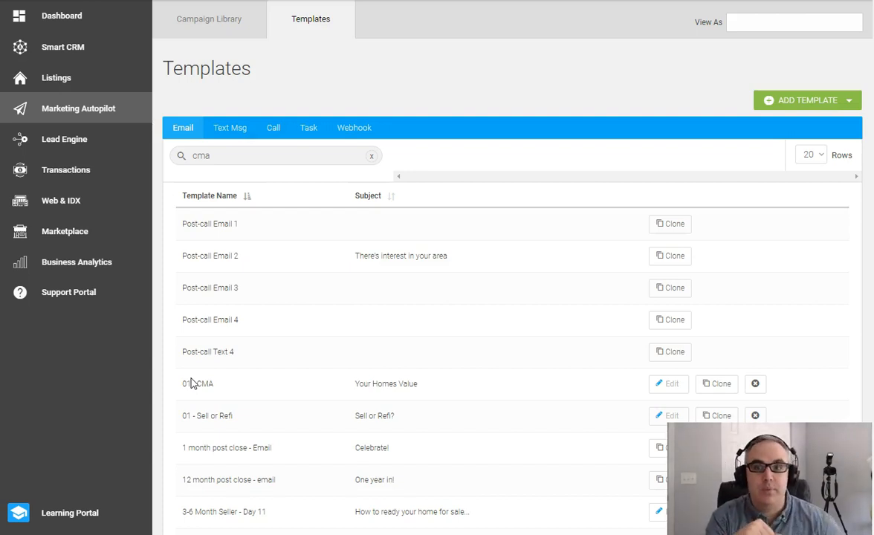
# In the Kunversion Default - Seller campaign, assign the "01 - CMA" template to the day 5 CMA action, preview it and save the action.
pyautogui.click(190, 20)
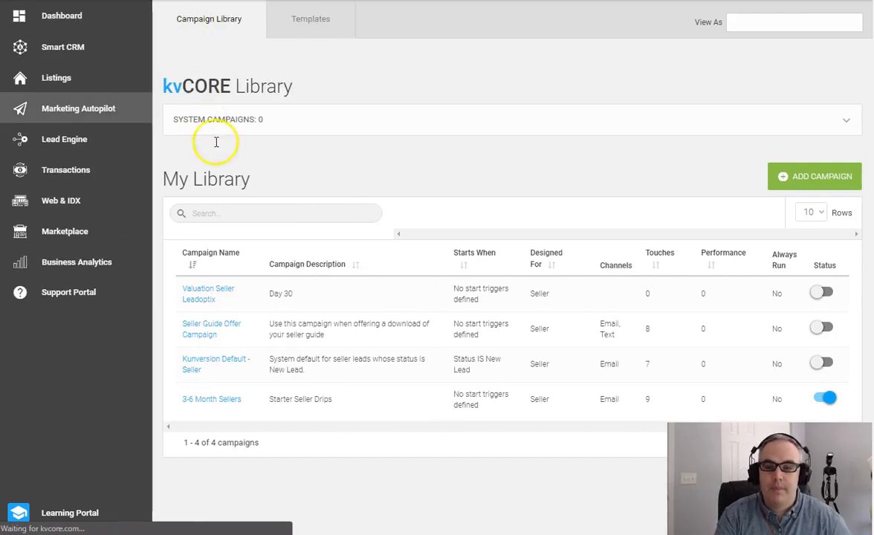
pyautogui.click(191, 361)
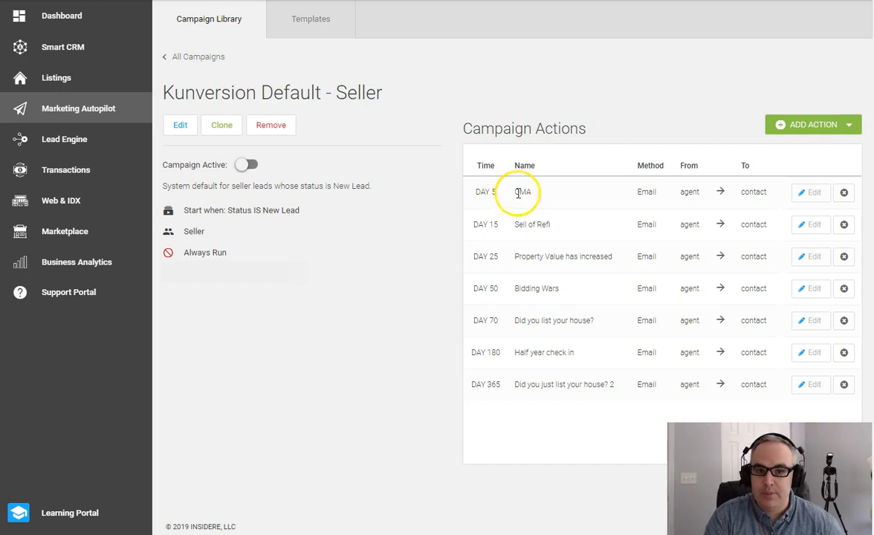
pyautogui.click(802, 193)
pyautogui.click(367, 80)
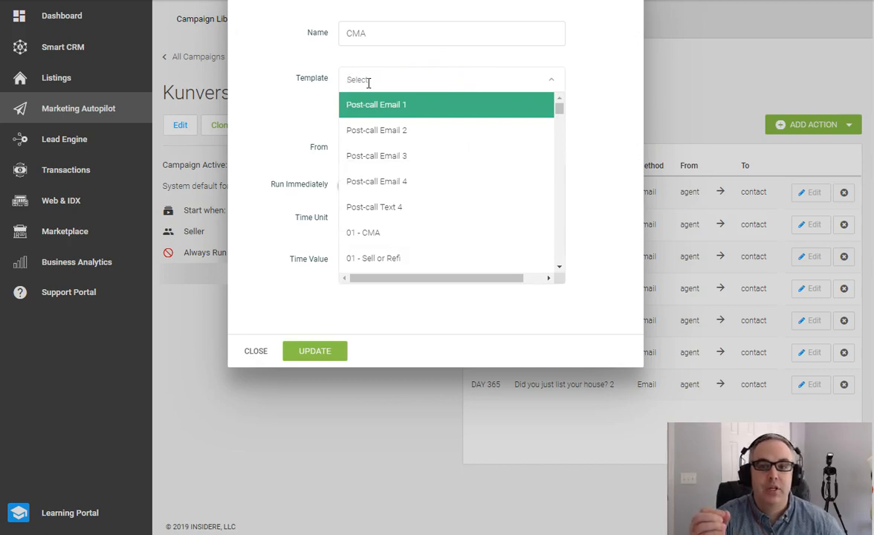
pyautogui.click(367, 233)
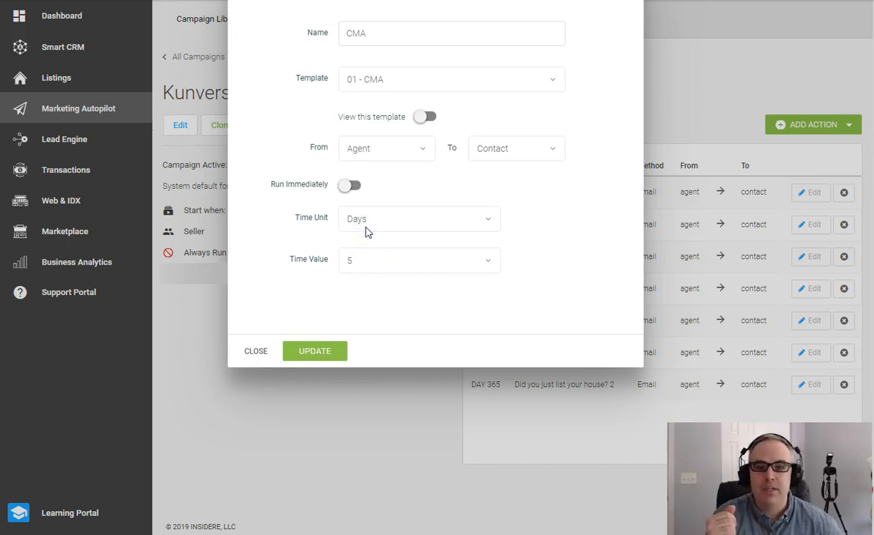
pyautogui.click(423, 118)
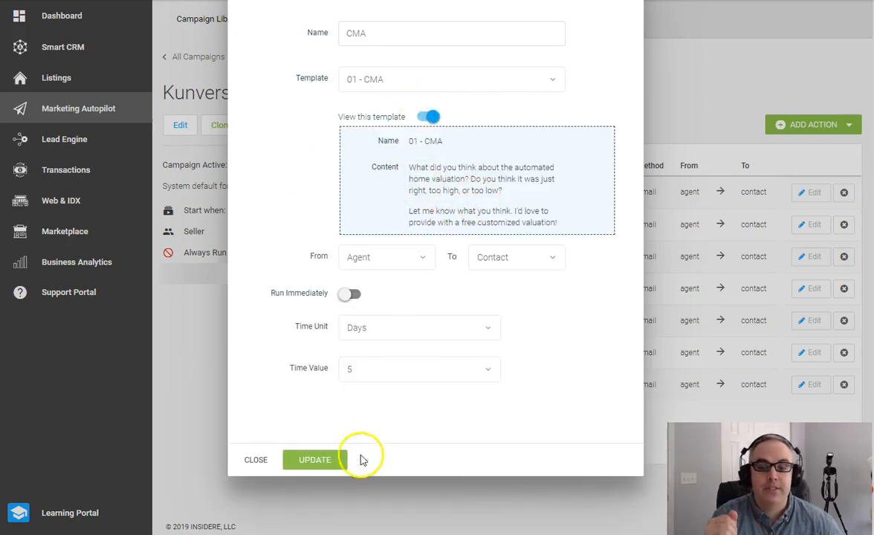
pyautogui.click(316, 461)
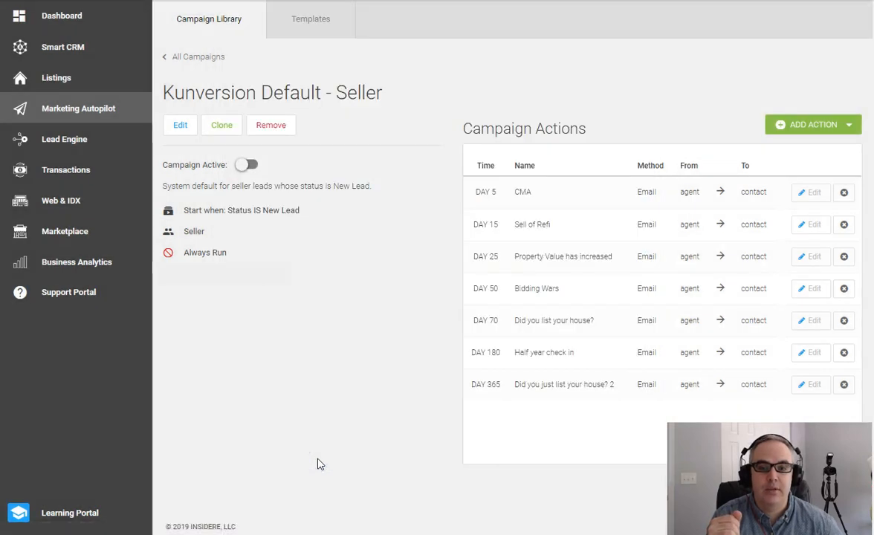